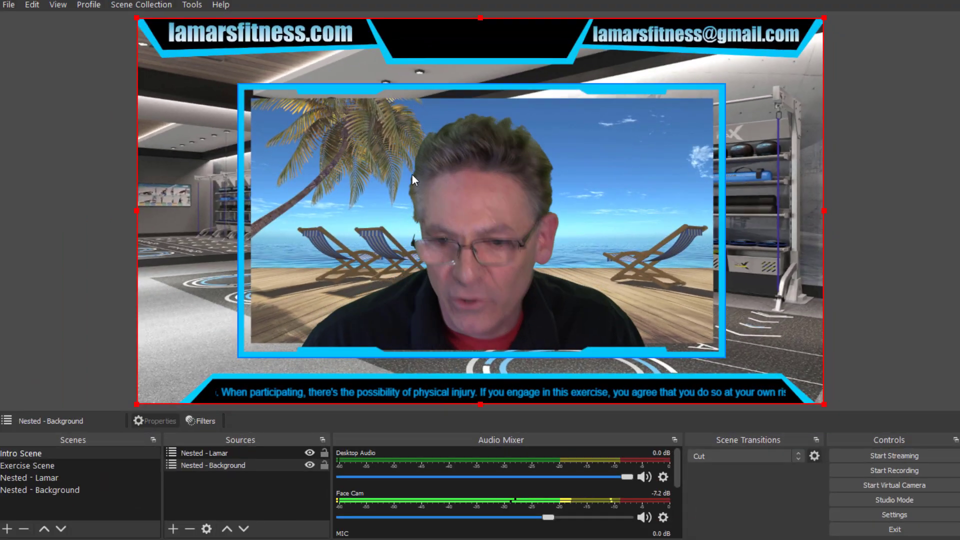
- View the contents of the Nested - Lamar and Nested - Background scenes, and return to the Intro Scene
{"action": "left_click", "coordinate": [859, 210]}
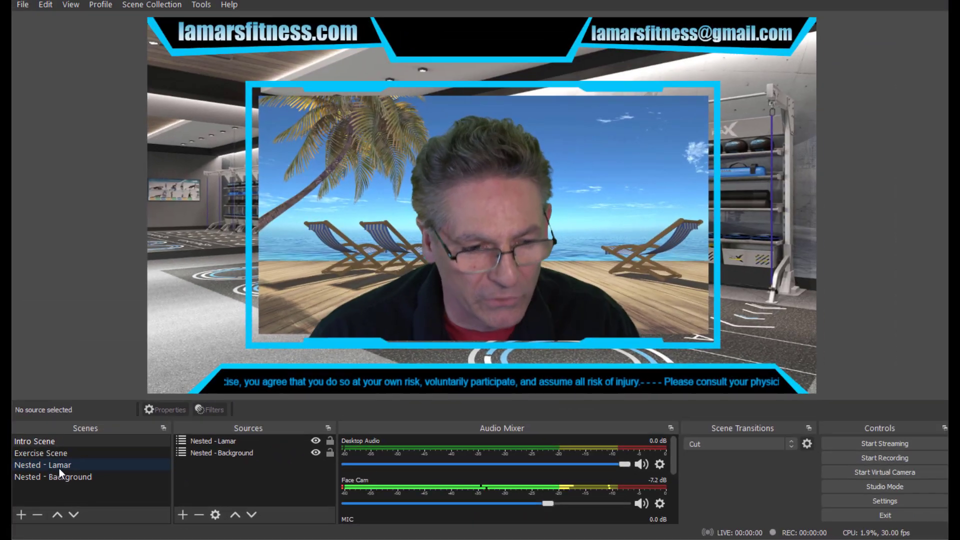
{"action": "left_click", "coordinate": [59, 466]}
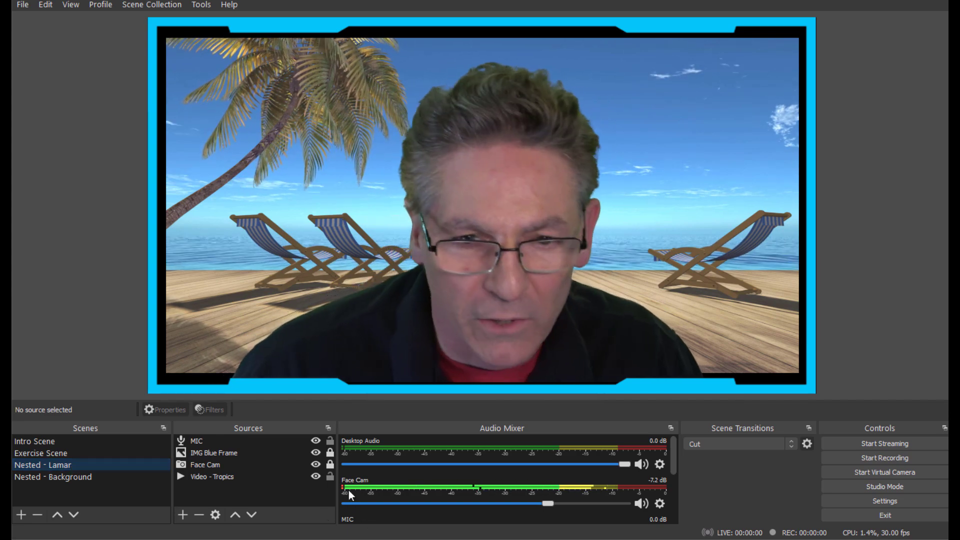
{"action": "left_click", "coordinate": [82, 477]}
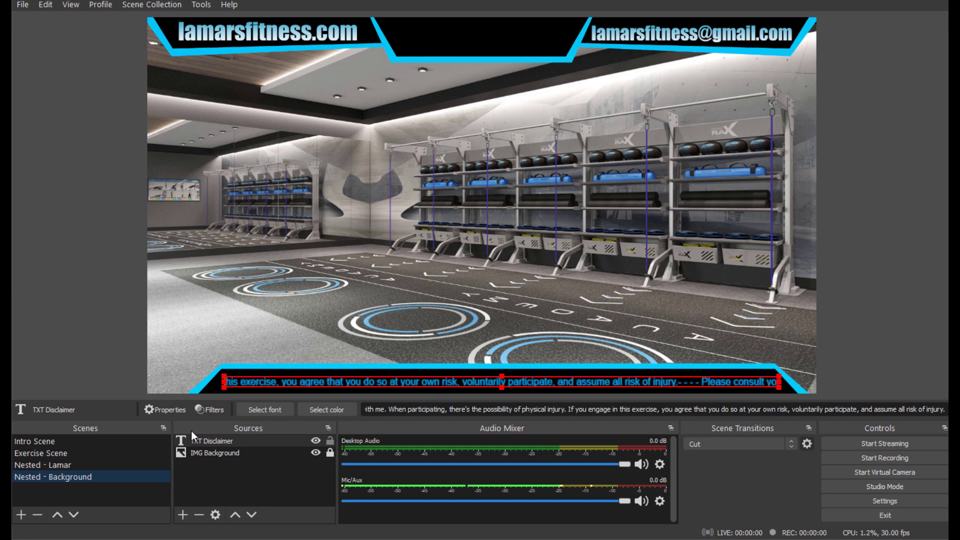
{"action": "left_click", "coordinate": [62, 442]}
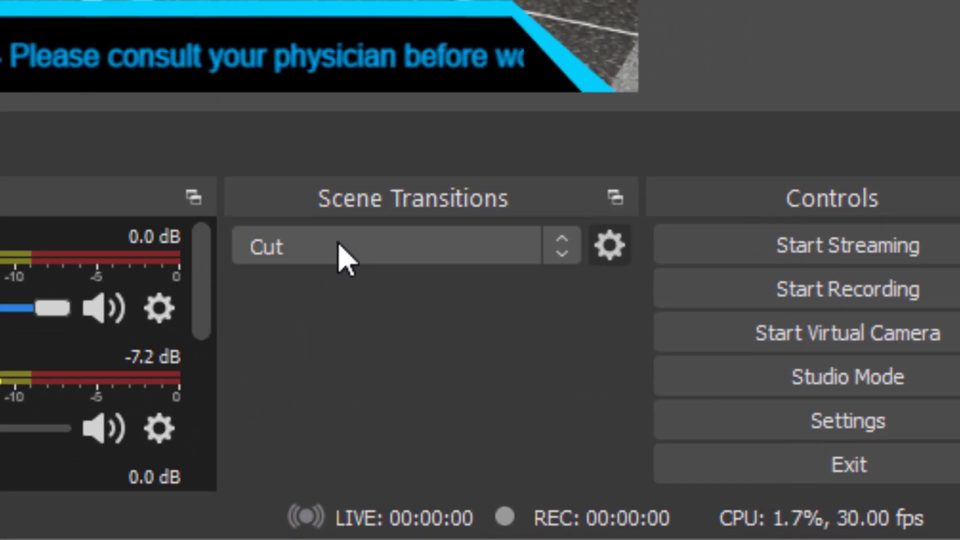
- Set the scene transition to Move and switch to the Exercise Scene
{"action": "left_click", "coordinate": [720, 445]}
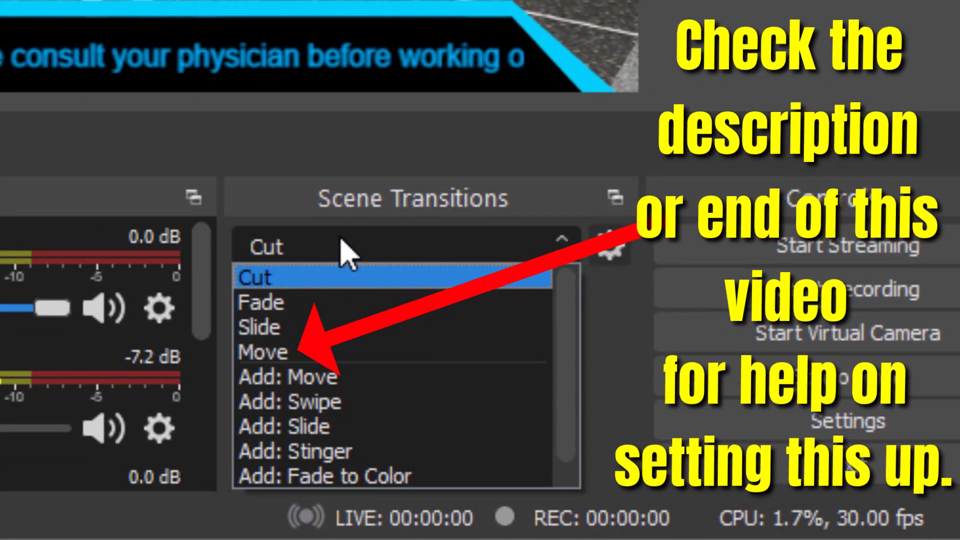
{"action": "left_click", "coordinate": [338, 353]}
{"action": "left_click", "coordinate": [55, 454]}
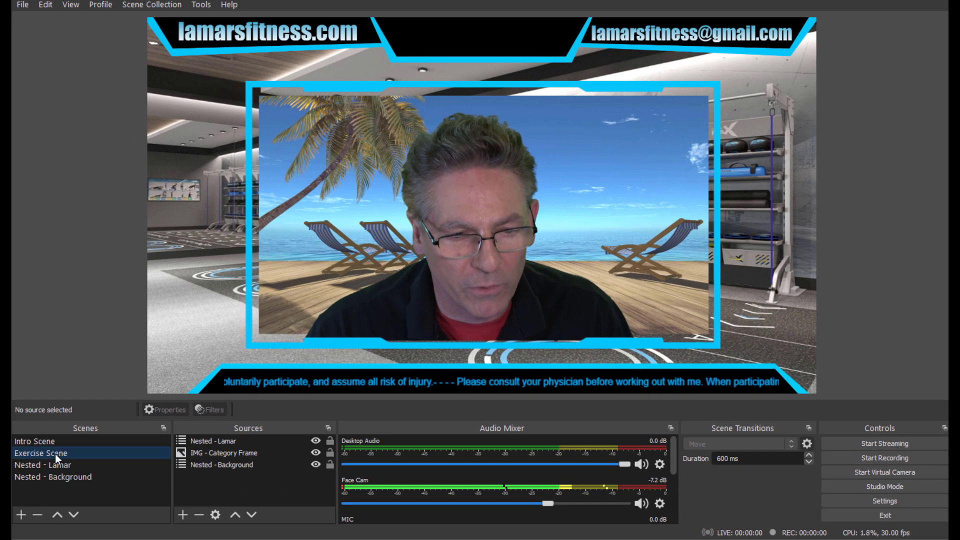
- Preview the Move transition by switching repeatedly between the Intro Scene and the Exercise Scene, ending on the Intro Scene
{"action": "left_click", "coordinate": [50, 443]}
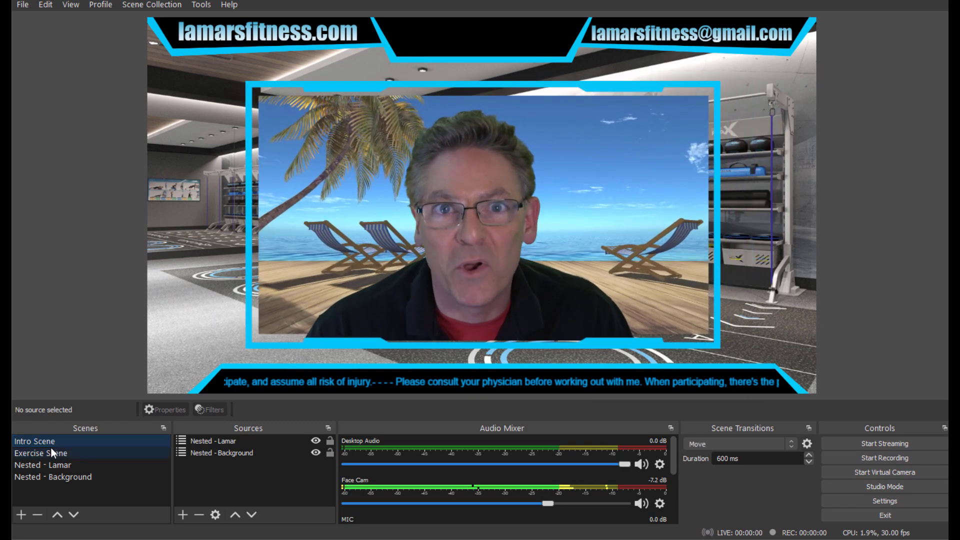
{"action": "left_click", "coordinate": [49, 451]}
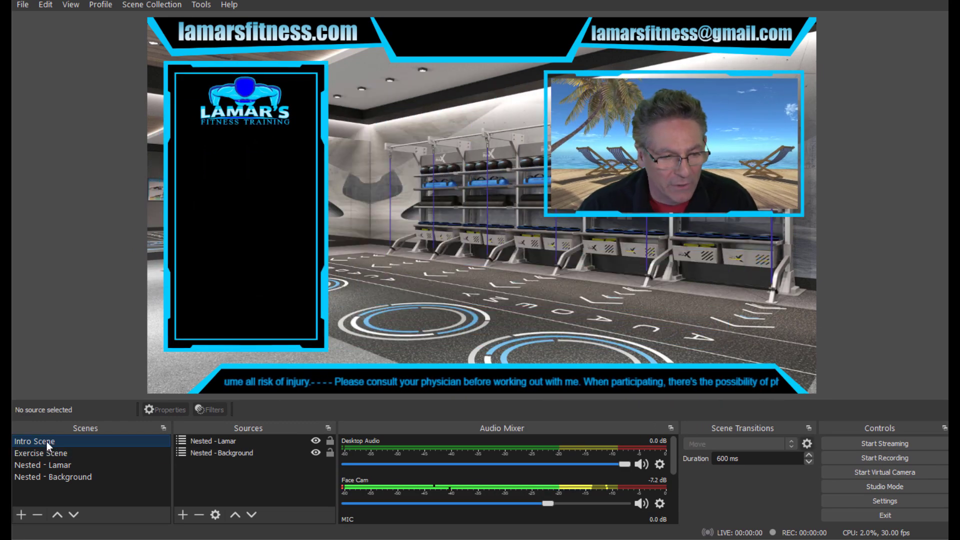
{"action": "left_click", "coordinate": [46, 442]}
{"action": "left_click", "coordinate": [49, 452]}
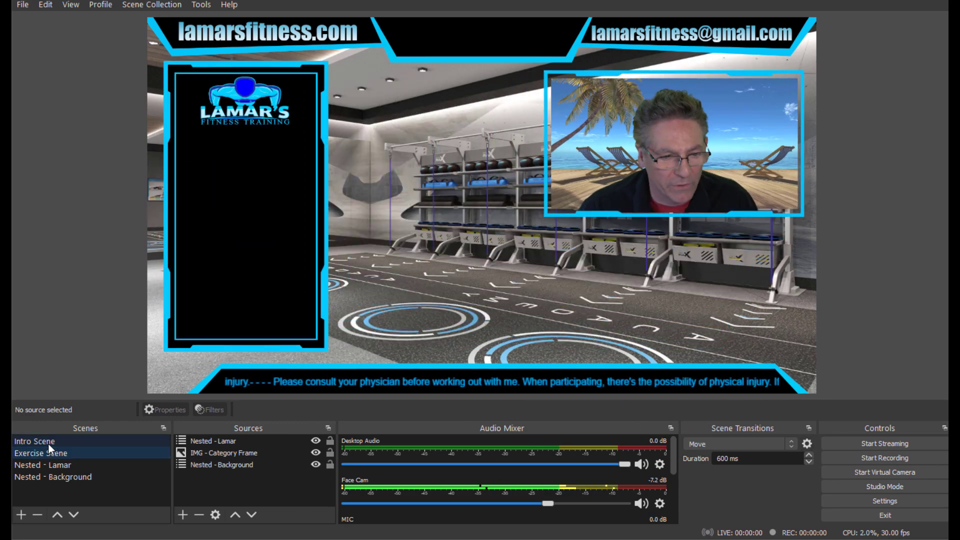
{"action": "left_click", "coordinate": [49, 444]}
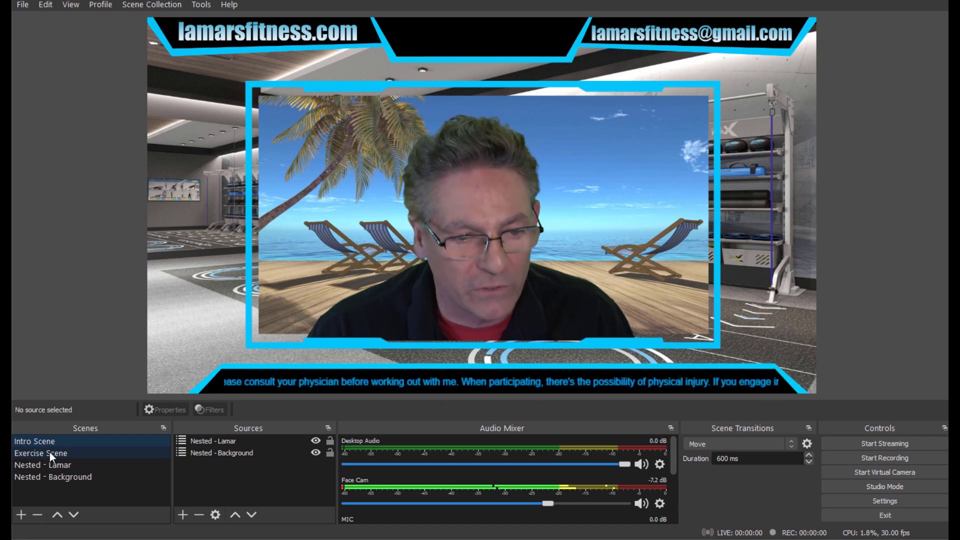
{"action": "left_click", "coordinate": [49, 452]}
{"action": "left_click", "coordinate": [52, 439]}
{"action": "left_click", "coordinate": [52, 453]}
{"action": "left_click", "coordinate": [50, 440]}
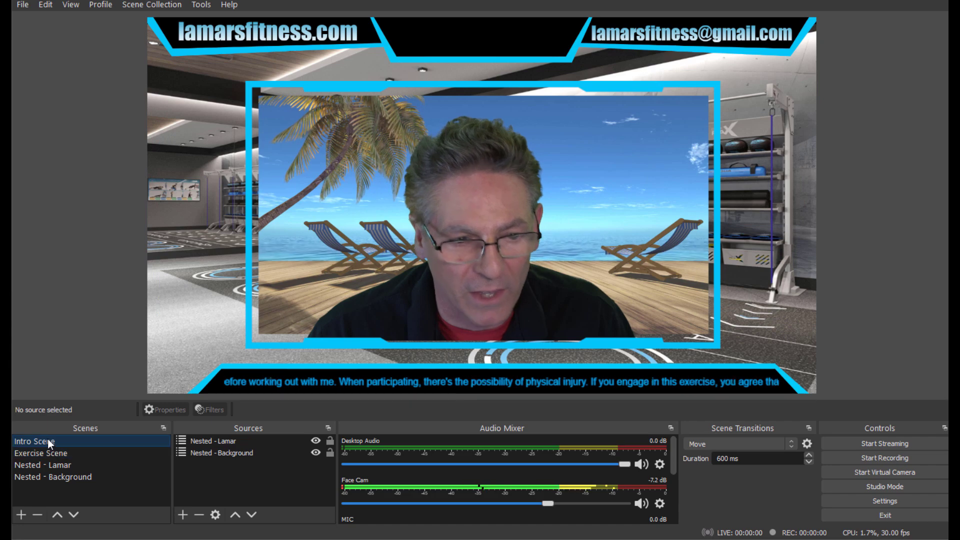
{"action": "left_click", "coordinate": [58, 450]}
{"action": "left_click", "coordinate": [55, 439]}
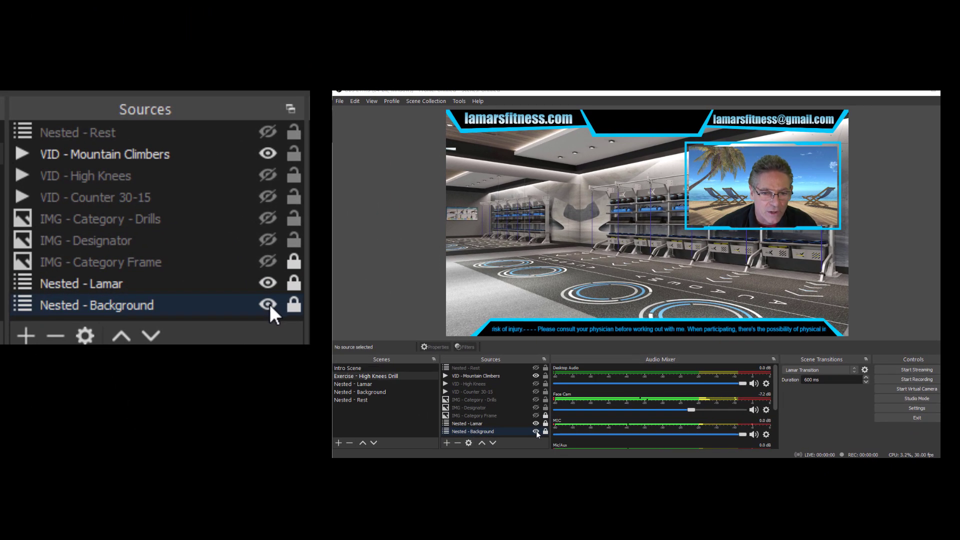
- Hide and show the Nested - Background source twice to demonstrate what it contributes to the exercise scene
{"action": "left_click", "coordinate": [536, 431]}
{"action": "left_click", "coordinate": [536, 432]}
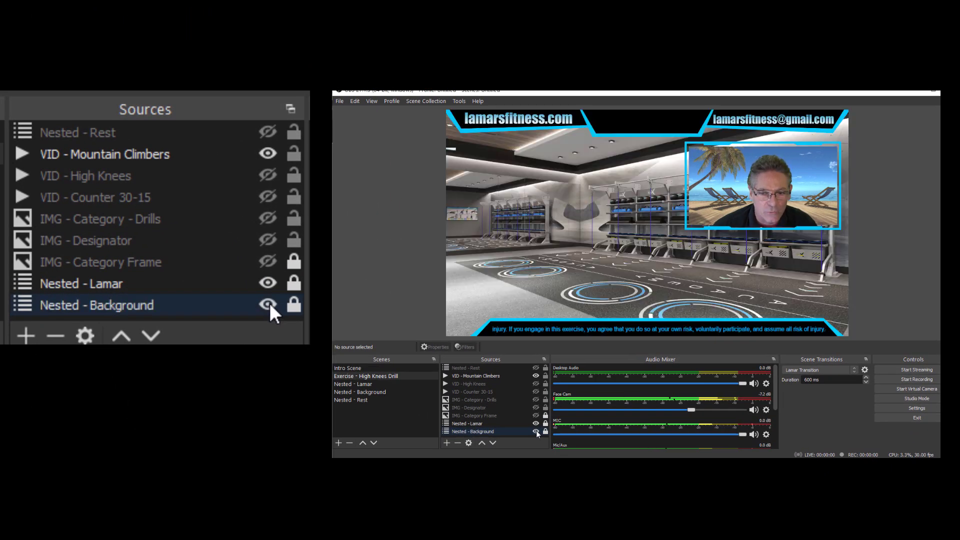
{"action": "left_click", "coordinate": [536, 432]}
{"action": "left_click", "coordinate": [536, 431]}
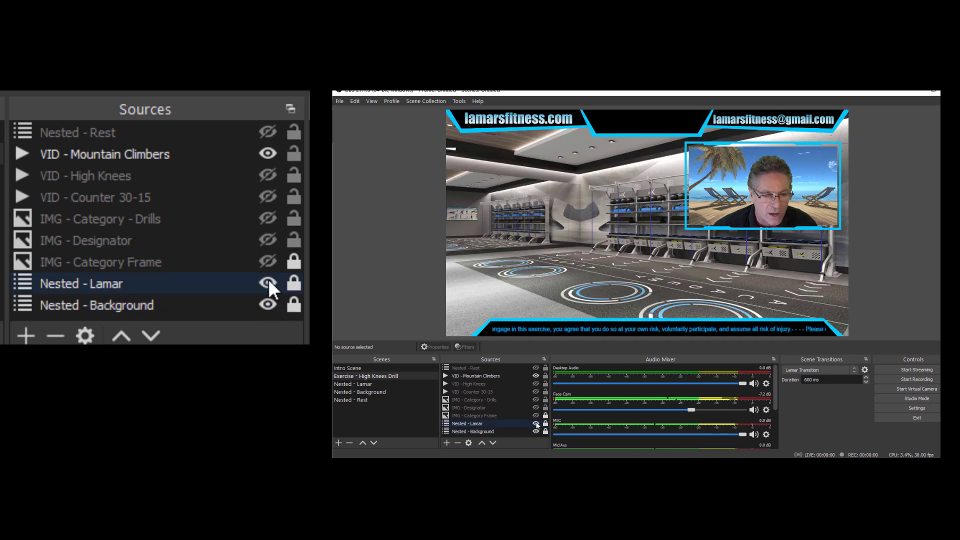
- Hide and show the Nested - Lamar source twice to demonstrate the webcam picture in the exercise scene
{"action": "left_click", "coordinate": [536, 424]}
{"action": "left_click", "coordinate": [536, 424]}
{"action": "left_click", "coordinate": [535, 424]}
{"action": "left_click", "coordinate": [536, 424]}
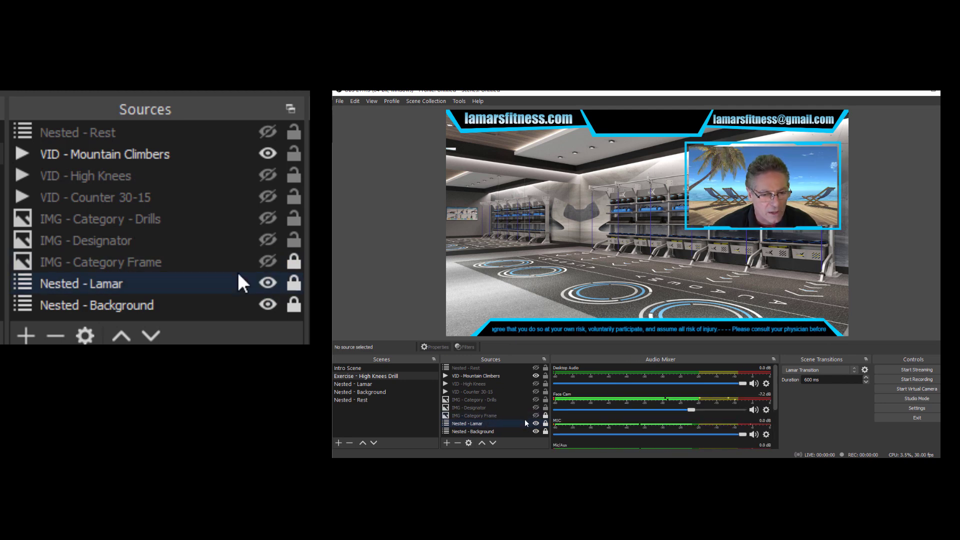
- Make the IMG - Category Frame, IMG - Category - Drills, IMG - Designator and VID - Counter 30-15 sources visible
{"action": "left_click", "coordinate": [536, 416]}
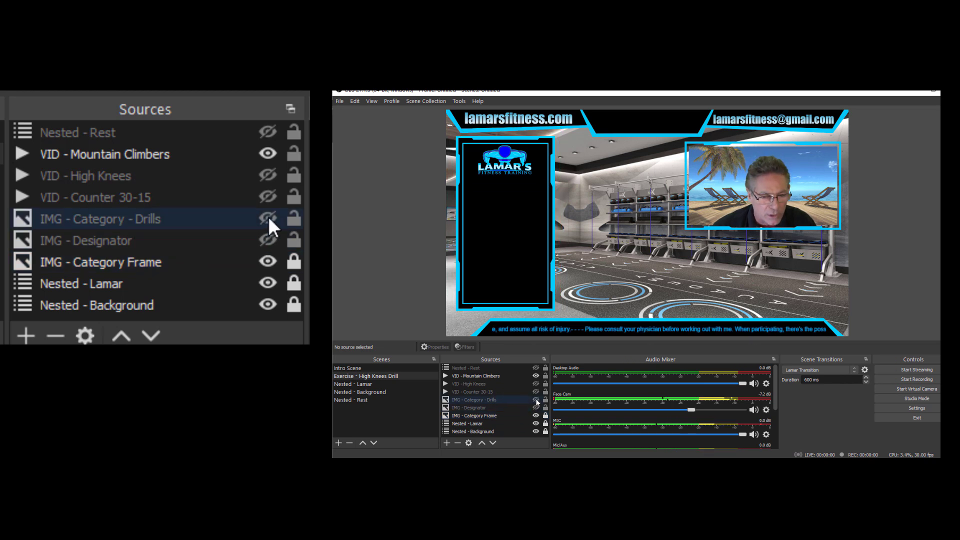
{"action": "left_click", "coordinate": [536, 400]}
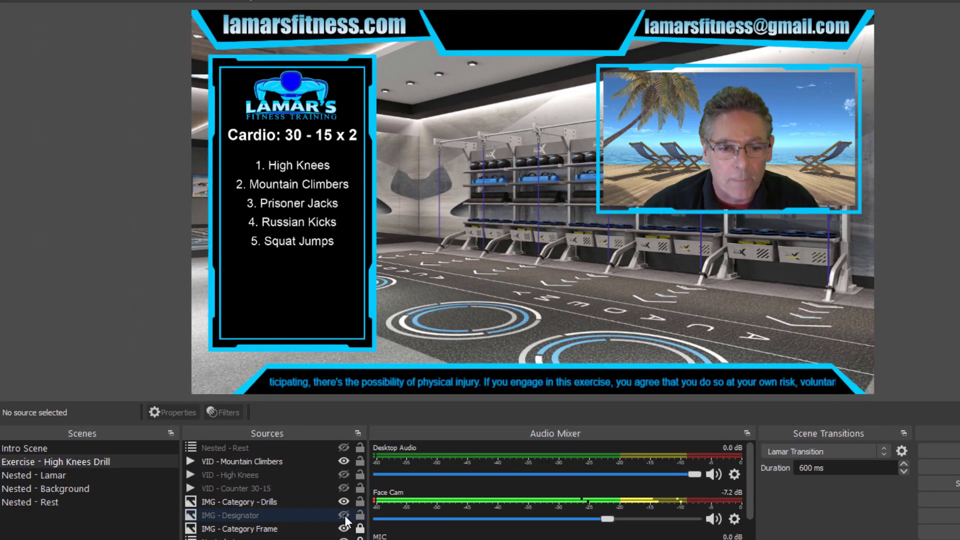
{"action": "left_click", "coordinate": [345, 514]}
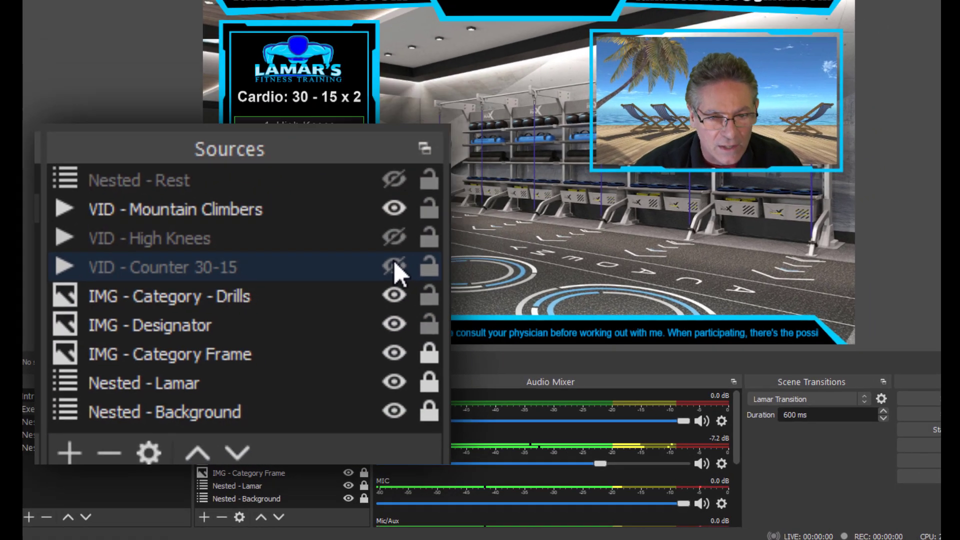
{"action": "left_click", "coordinate": [371, 430]}
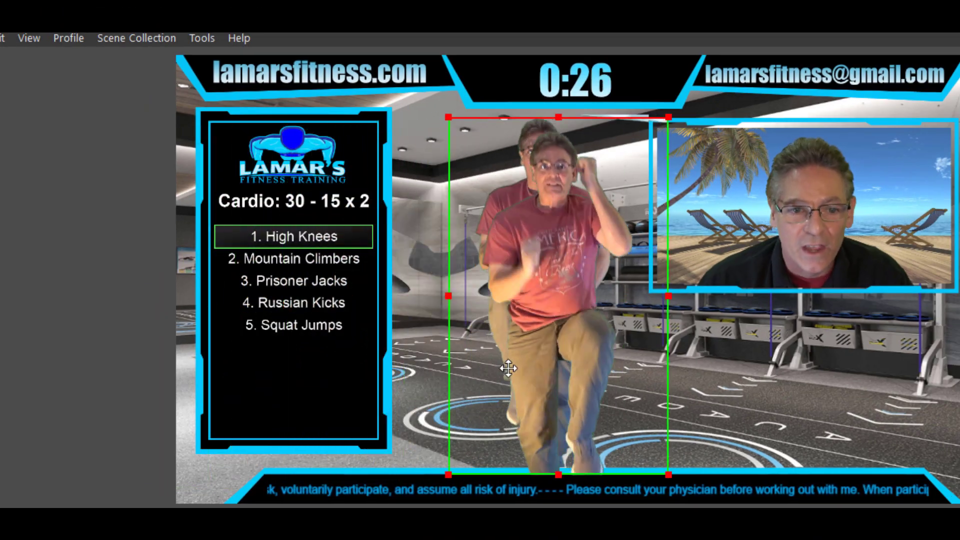
- Move the high knees video toward the webcam frame and the mountain climbers video off the canvas past its left edge
{"action": "left_click_drag", "start_coordinate": [507, 368], "coordinate": [584, 366]}
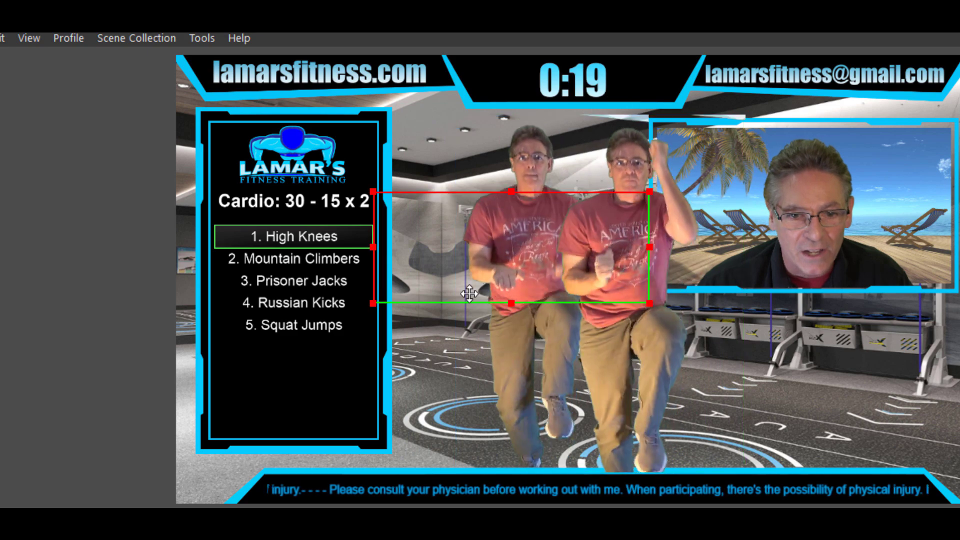
{"action": "left_click_drag", "start_coordinate": [497, 371], "coordinate": [30, 379]}
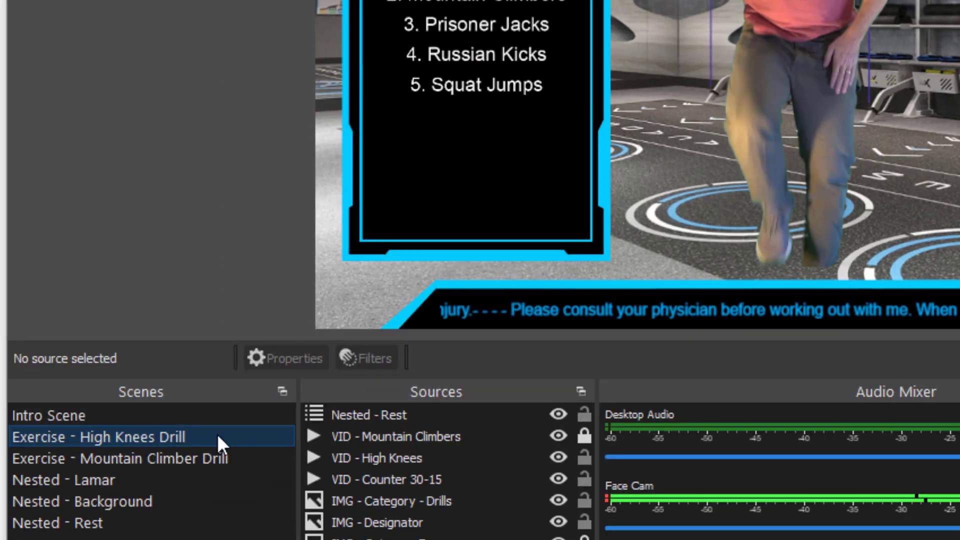
- View the available scene commands for Exercise - High Knees Drill, including Duplicate, and dismiss them
{"action": "right_click", "coordinate": [217, 435]}
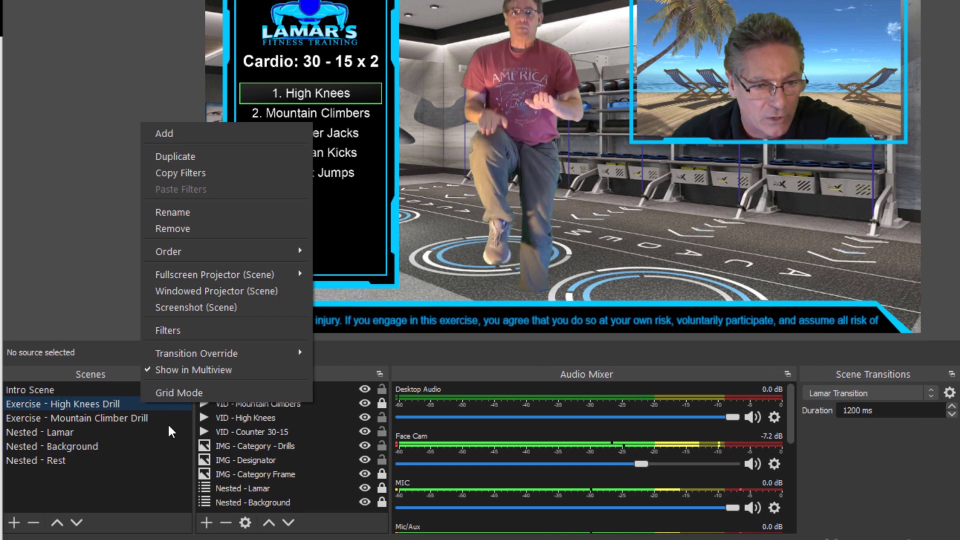
{"action": "left_click", "coordinate": [85, 287]}
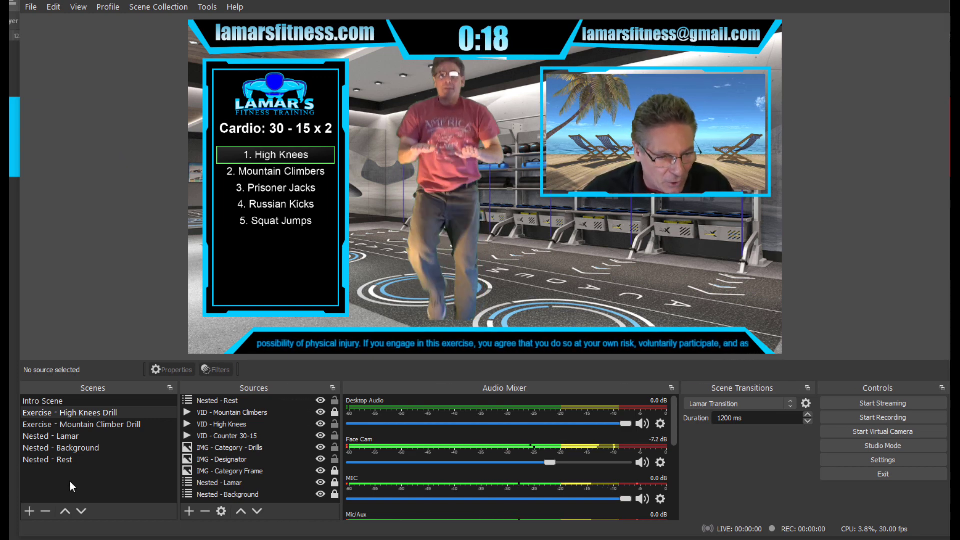
- Test the show and hide hotkeys of VID - Rest in the Nested - Rest scene and in Exercise - High Knees Drill
{"action": "left_click", "coordinate": [62, 459]}
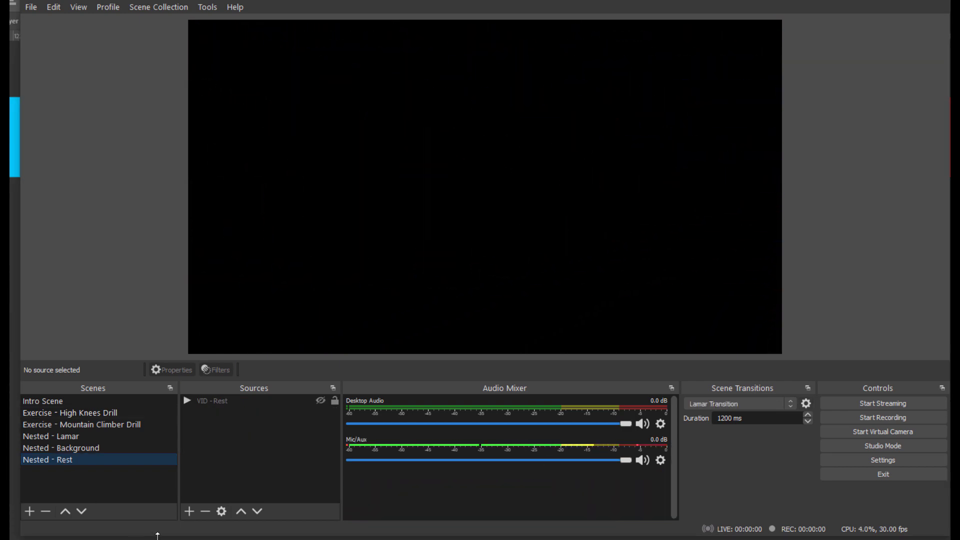
{"action": "key", "text": "shift+z"}
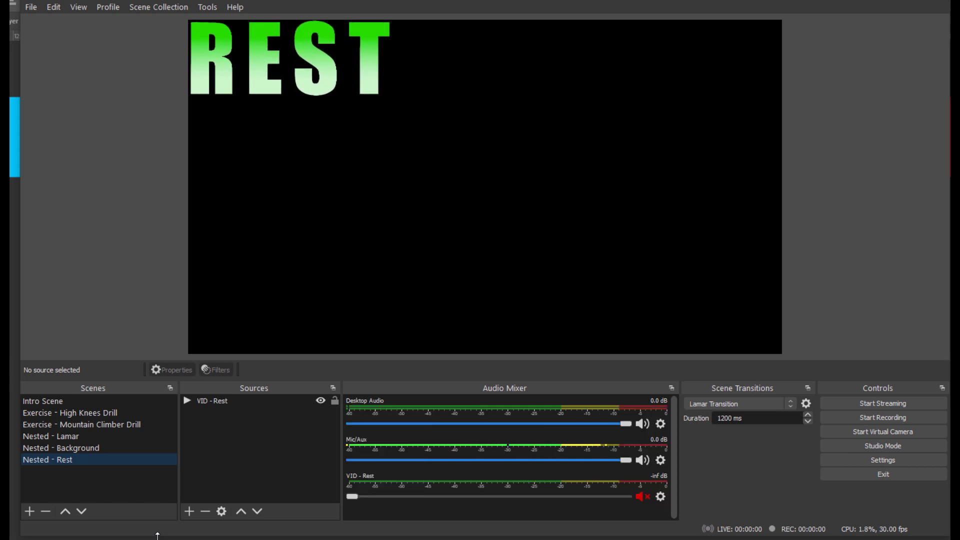
{"action": "key", "text": "shift+x"}
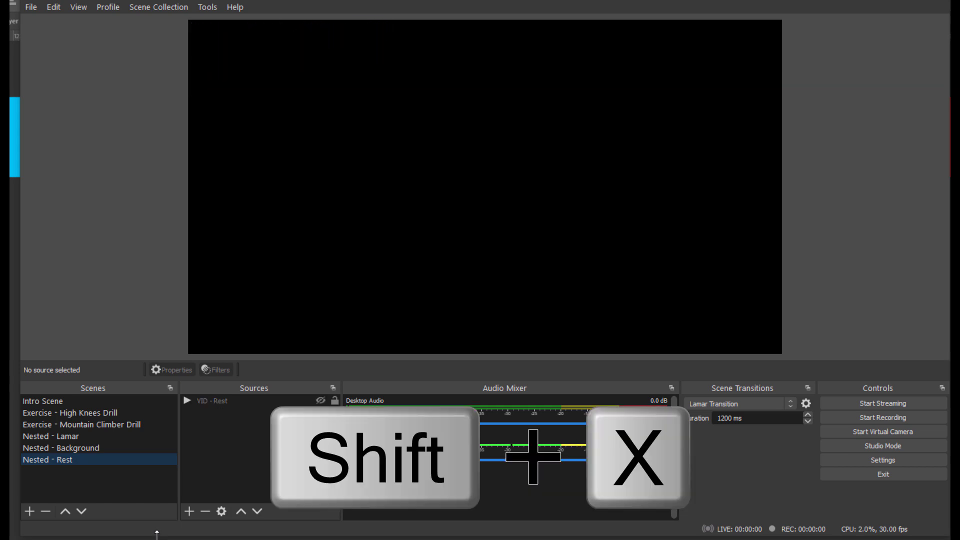
{"action": "left_click", "coordinate": [101, 412]}
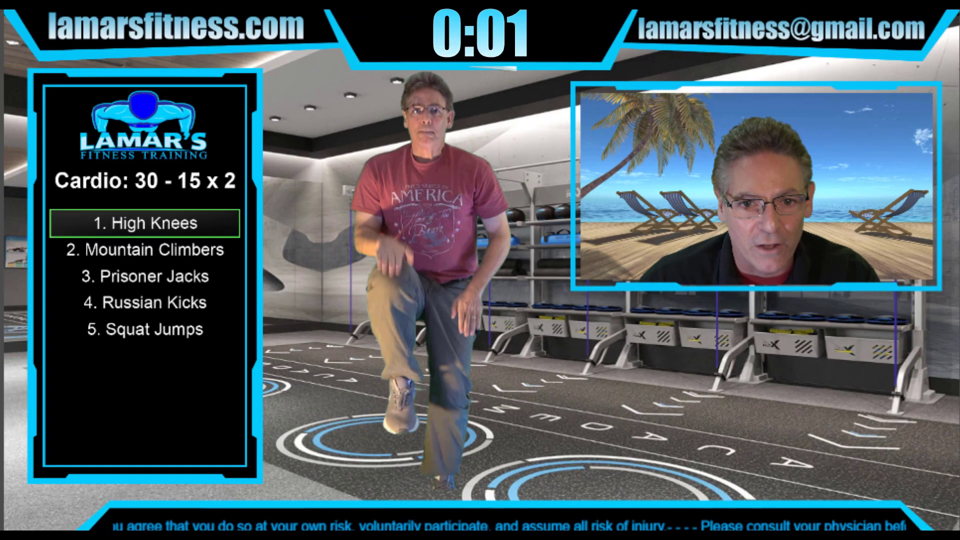
{"action": "key", "text": "shift+z"}
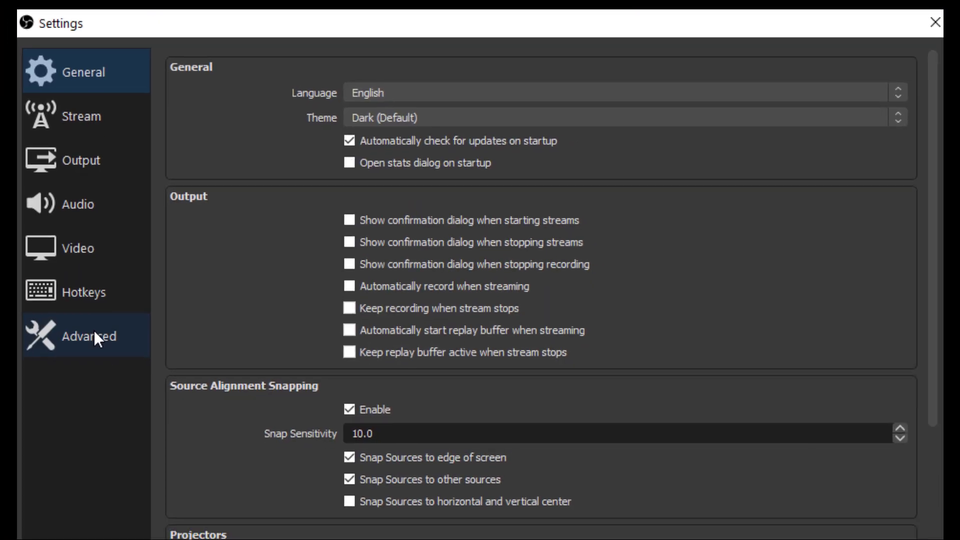
- Review the hotkeys assigned for showing and hiding VID - Rest in the hotkey settings, and close the settings
{"action": "left_click", "coordinate": [89, 294]}
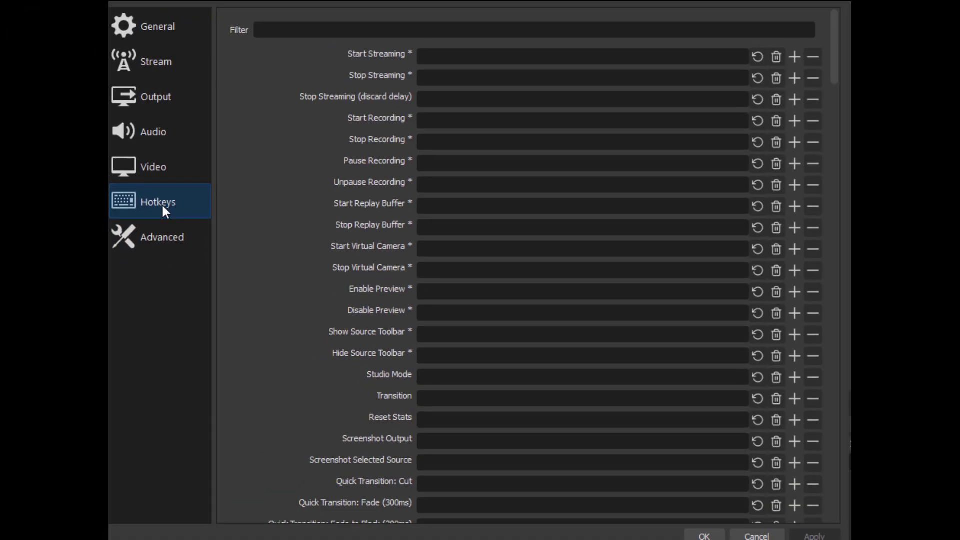
{"action": "left_click_drag", "start_coordinate": [827, 42], "coordinate": [830, 286]}
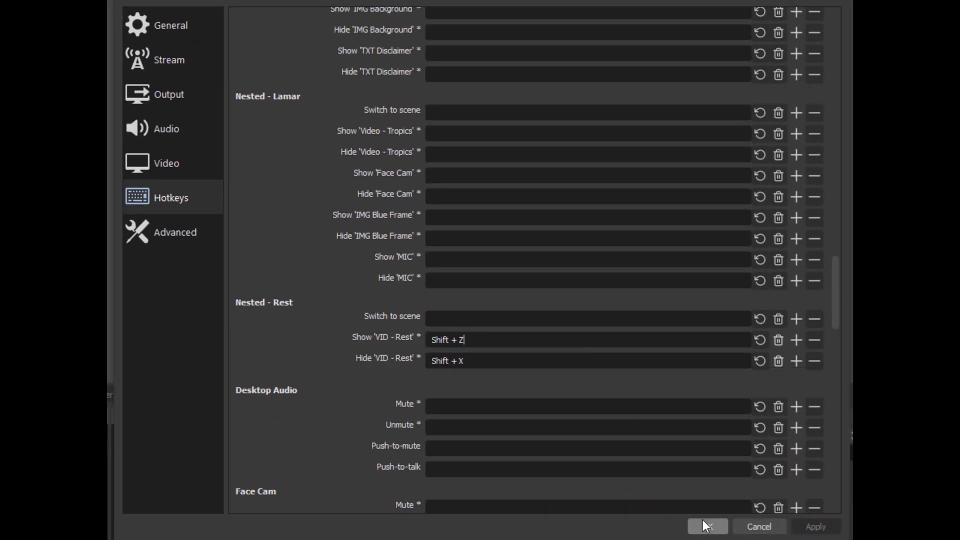
{"action": "left_click", "coordinate": [724, 528]}
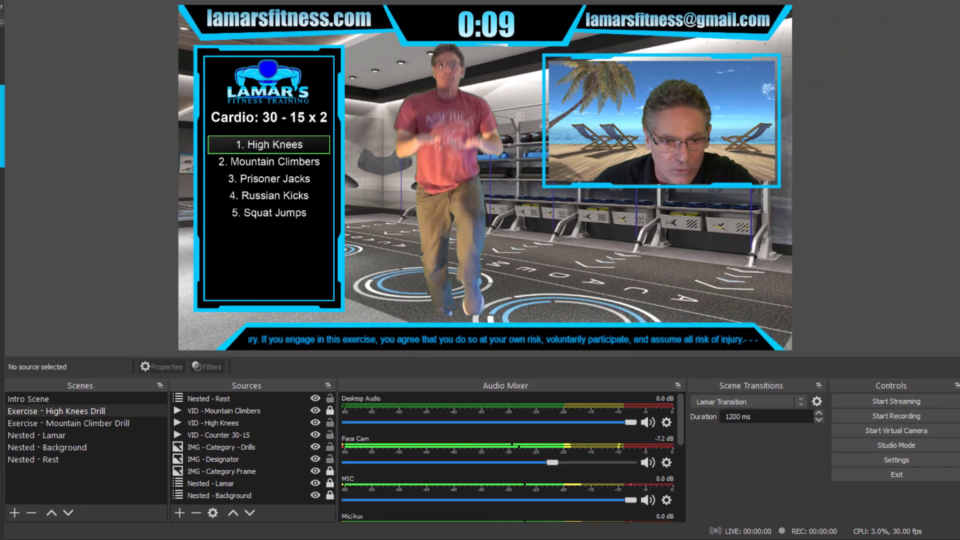
- In the hotkey settings, assign Shift + / as the Pause hotkey for VID - High Knees
{"action": "left_click", "coordinate": [888, 463]}
{"action": "left_click", "coordinate": [228, 200]}
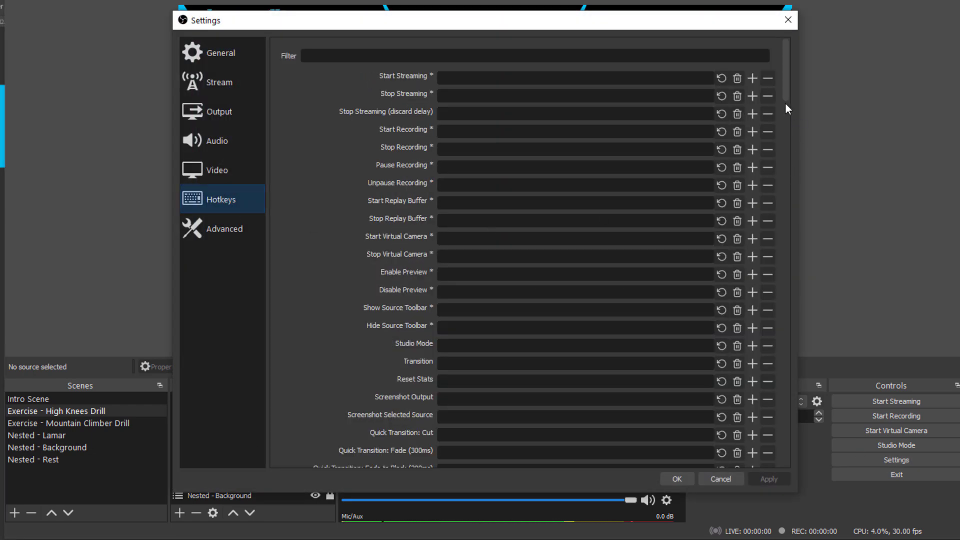
{"action": "left_click_drag", "start_coordinate": [785, 88], "coordinate": [800, 384]}
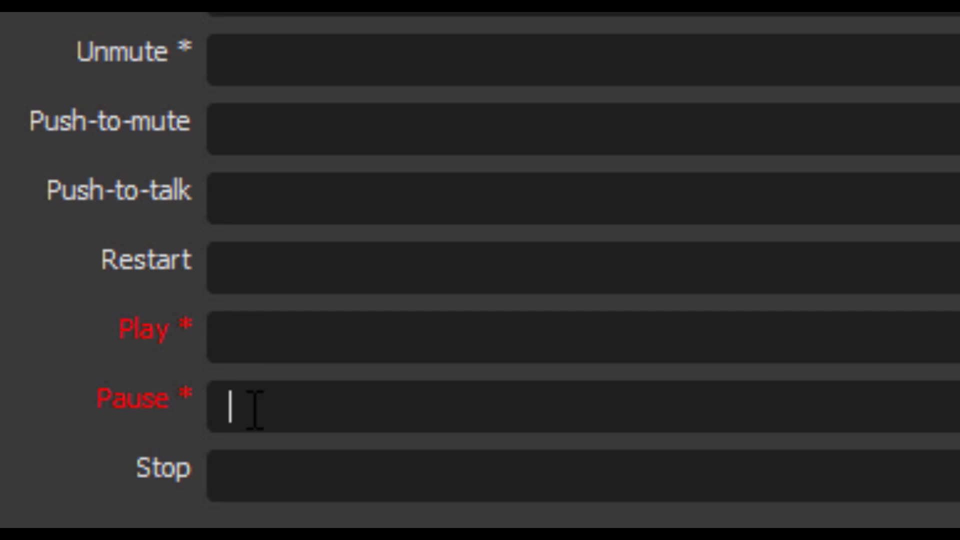
{"action": "key", "text": "shift"}
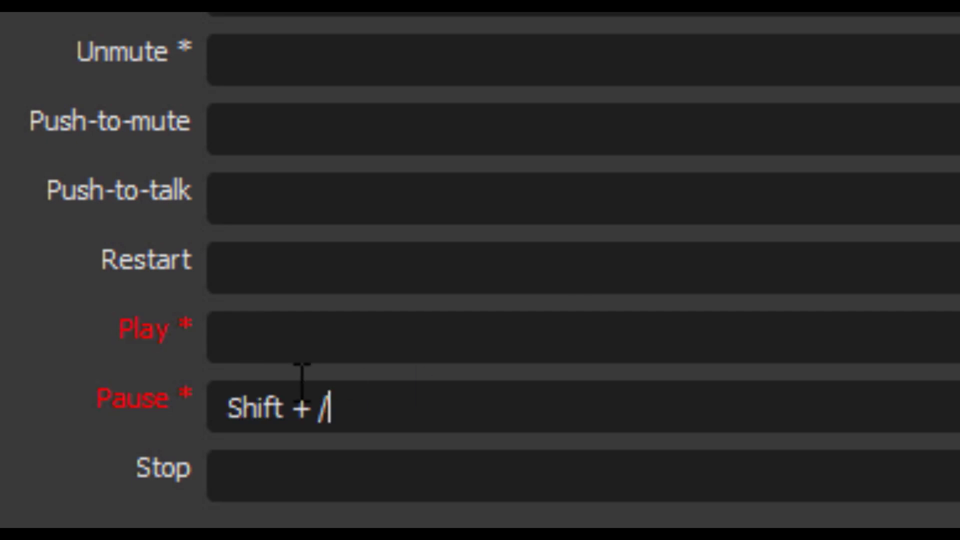
- Assign Shift + . as the Play hotkey for VID - High Knees, apply the changes and close the settings
{"action": "left_click", "coordinate": [258, 338]}
{"action": "key", "text": "shift+period"}
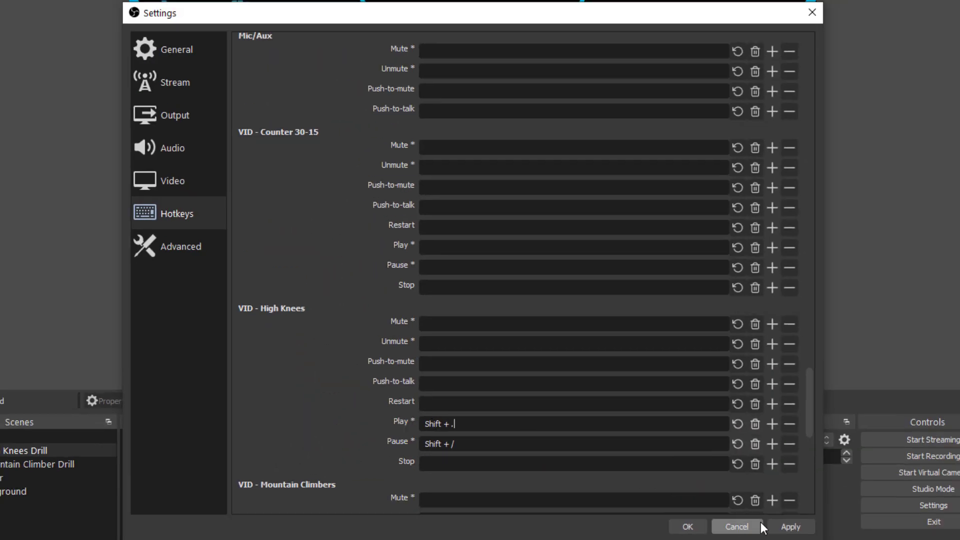
{"action": "left_click", "coordinate": [790, 526]}
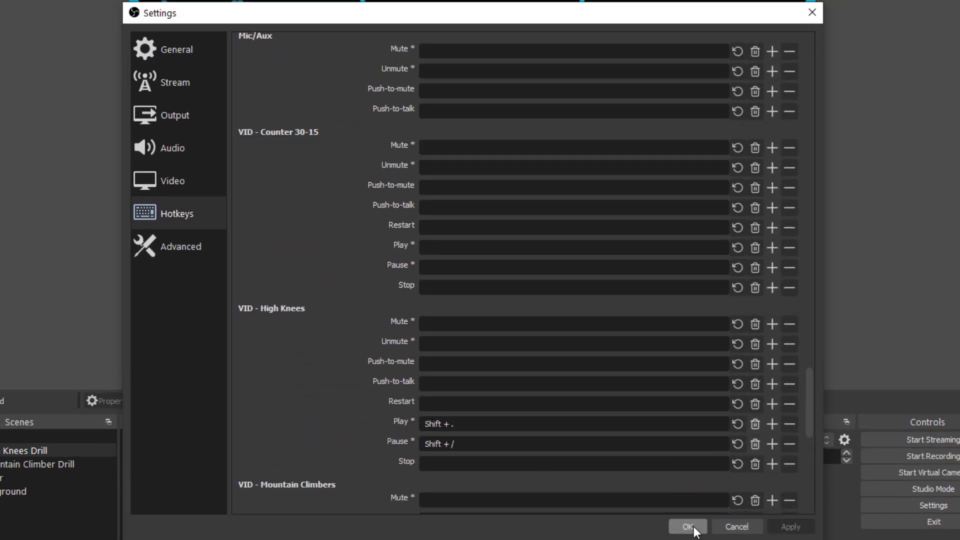
{"action": "left_click", "coordinate": [693, 528]}
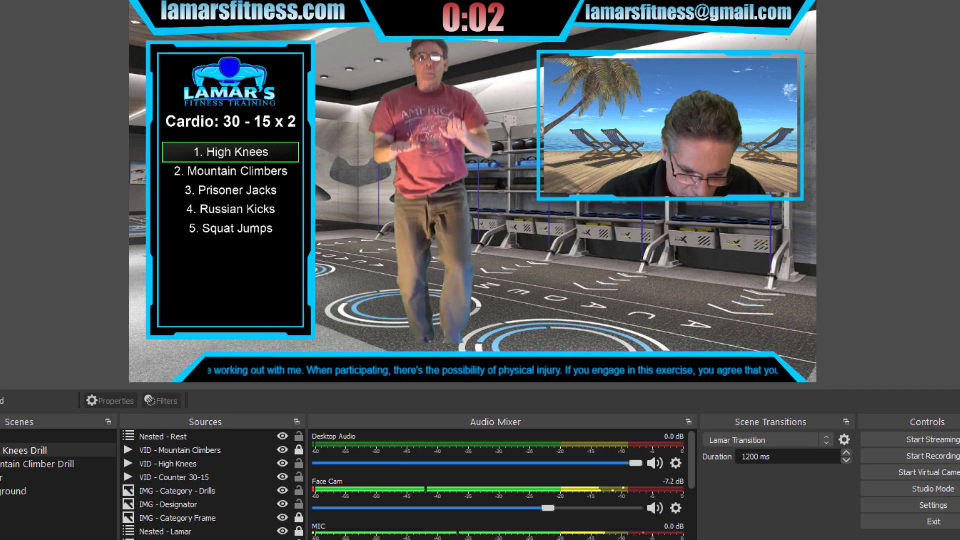
- Test the pause and play hotkeys on the running VID - High Knees video
{"action": "key", "text": "shift+slash"}
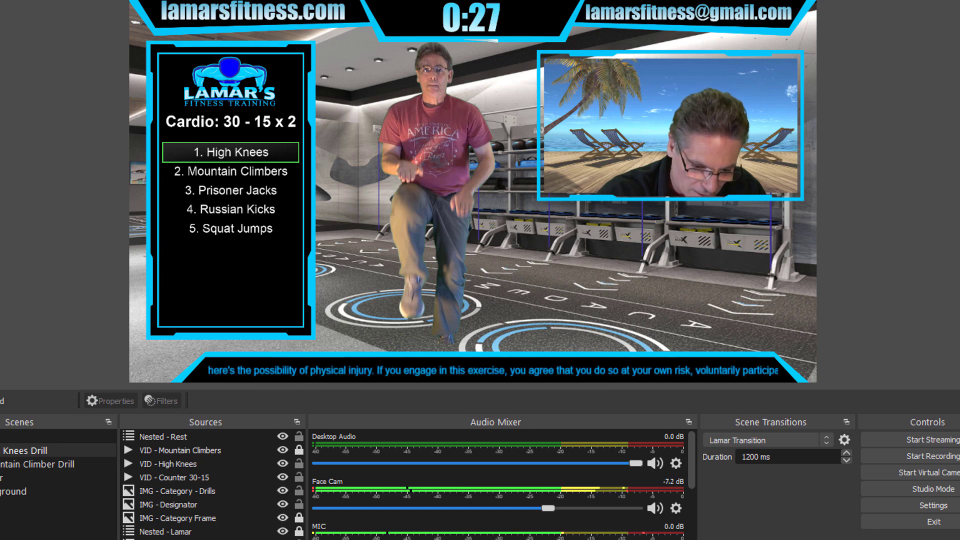
{"action": "key", "text": "shift+period"}
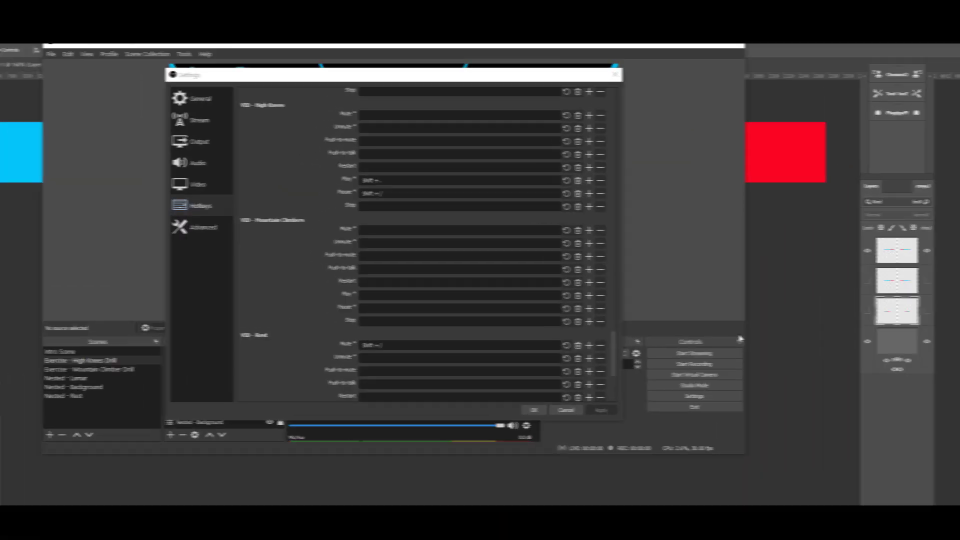